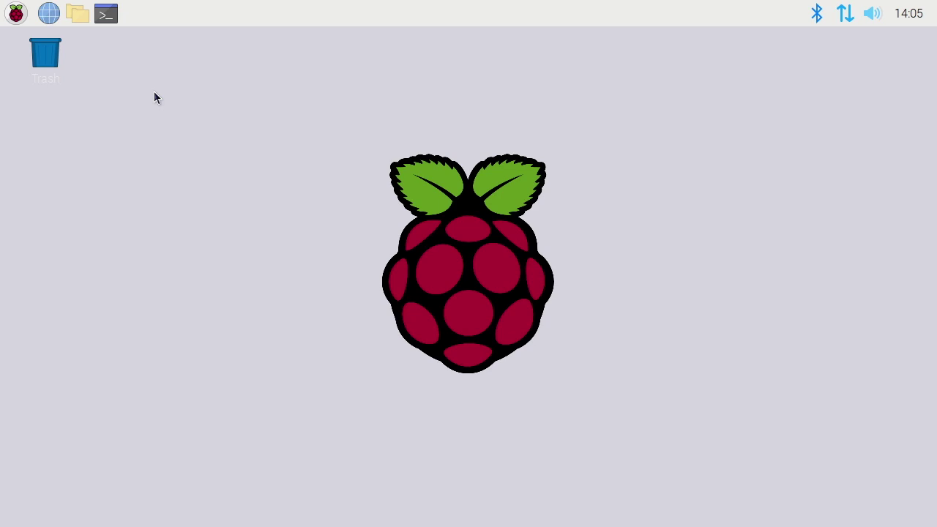
- Create a new empty file named 'Test' on the desktop
{"action": "right_click", "coordinate": [155, 91]}
{"action": "left_click", "coordinate": [188, 128]}
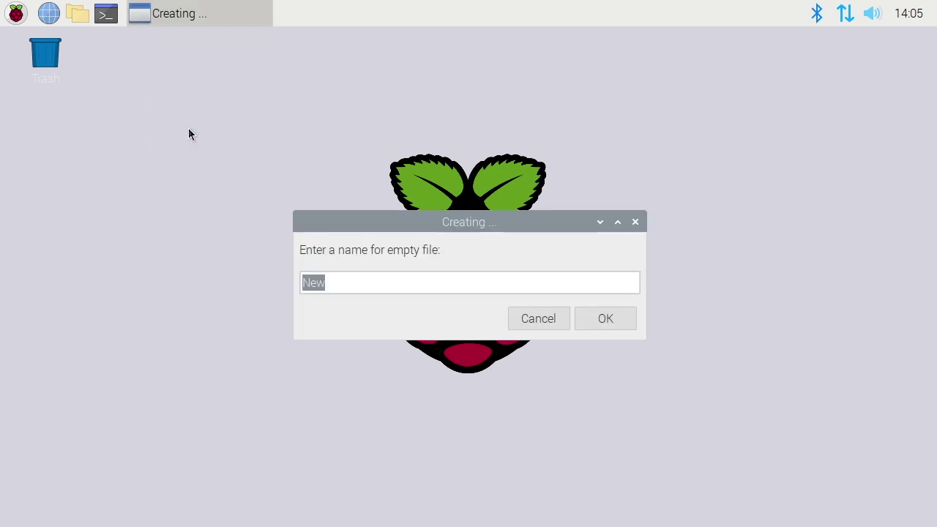
{"action": "type", "text": "Tes"}
{"action": "type", "text": "t"}
{"action": "key", "text": "Return"}
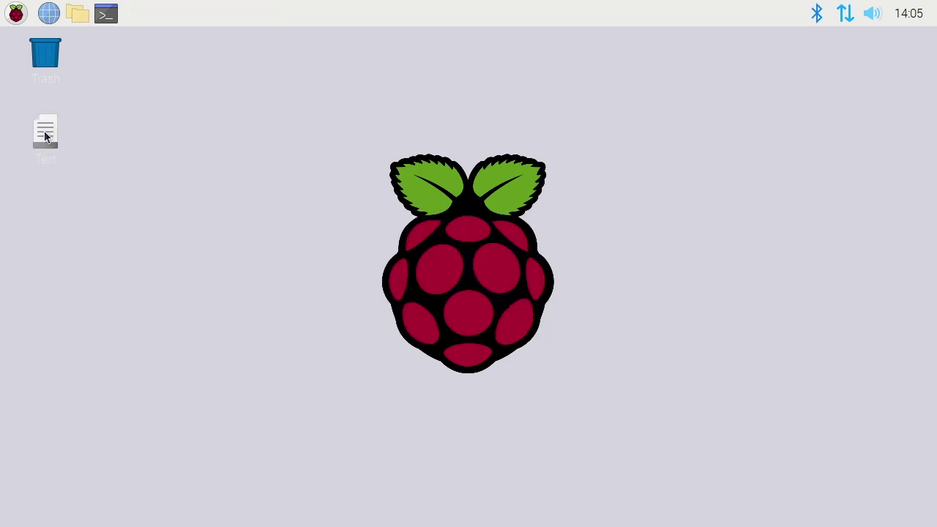
- Write 'This is a test.' into Test in Mousepad, save it and close the editor
{"action": "double_click", "coordinate": [53, 142]}
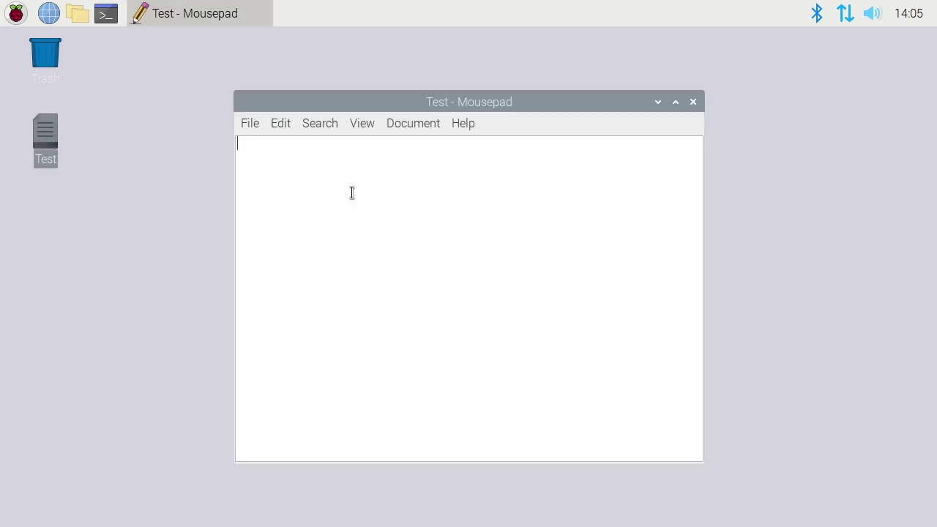
{"action": "type", "text": "This "}
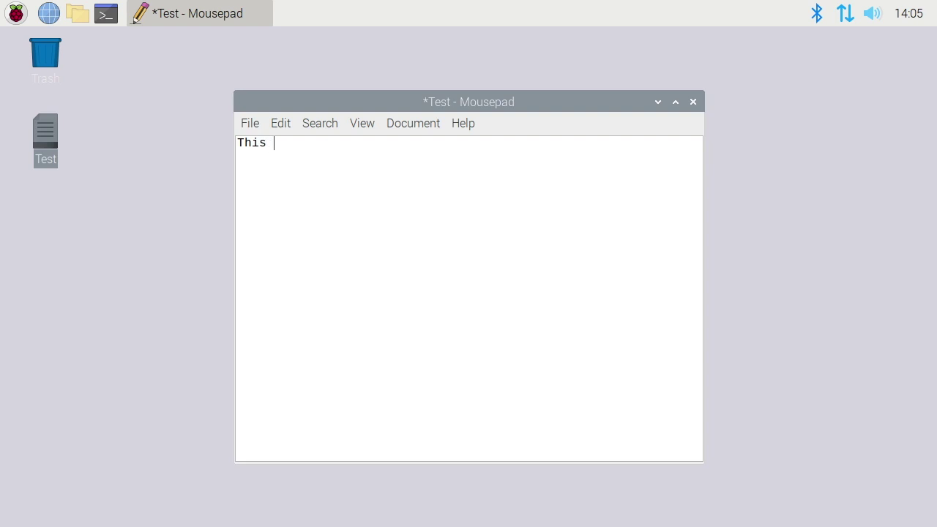
{"action": "type", "text": "is a test."}
{"action": "left_click", "coordinate": [251, 124]}
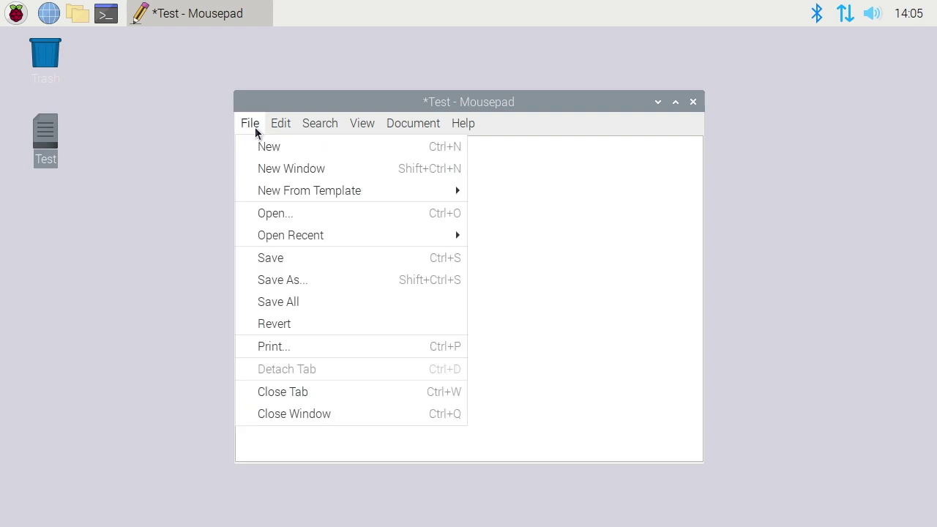
{"action": "left_click", "coordinate": [291, 256]}
{"action": "left_click", "coordinate": [695, 103]}
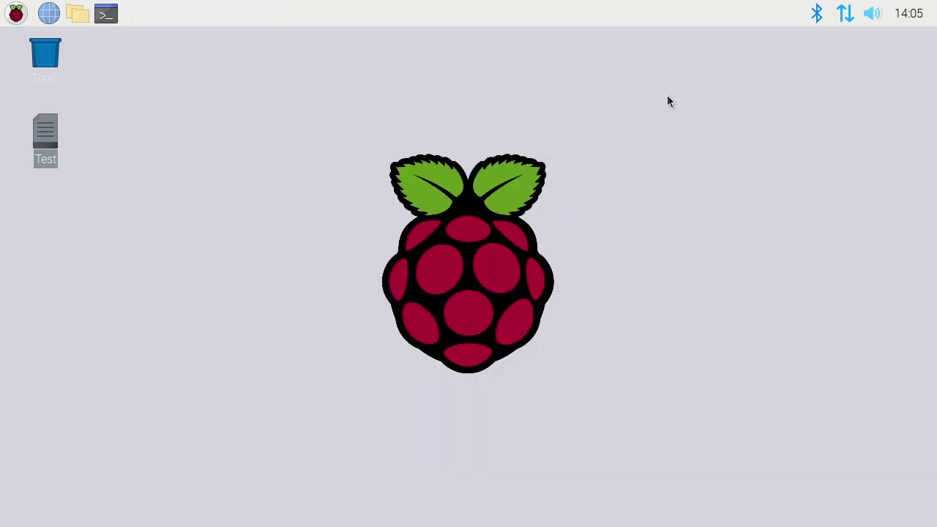
{"action": "left_click", "coordinate": [370, 99]}
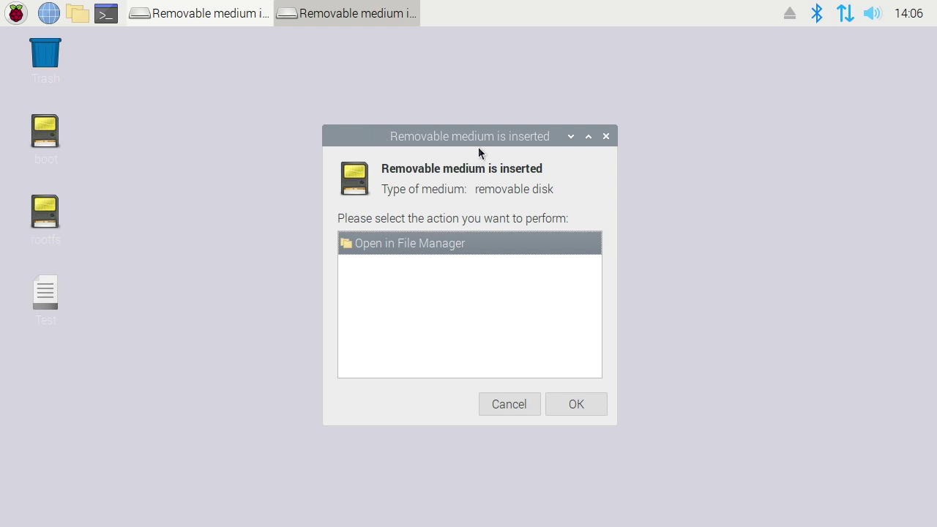
- Cancel the 'Removable medium is inserted' prompt, leaving boot and rootfs on the desktop
{"action": "left_click", "coordinate": [510, 405]}
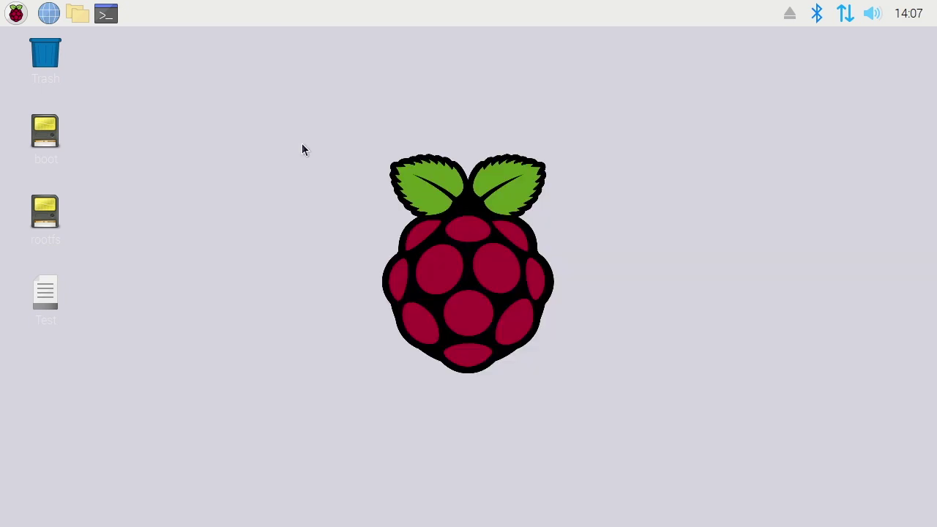
- Launch SD Card Copier and set the destination to TS-RDF5 SD Transcend (/dev/sda)
{"action": "left_click", "coordinate": [16, 13]}
{"action": "mouse_move", "coordinate": [65, 230]}
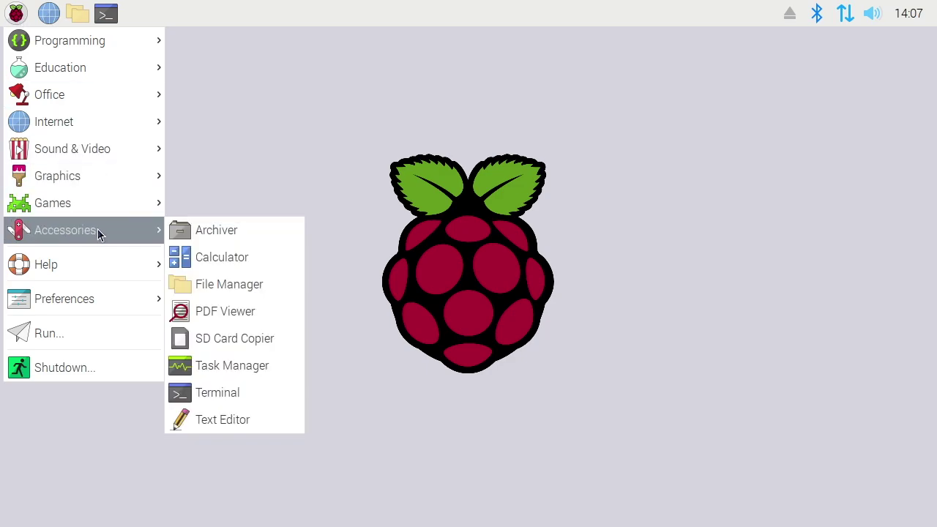
{"action": "left_click", "coordinate": [208, 340]}
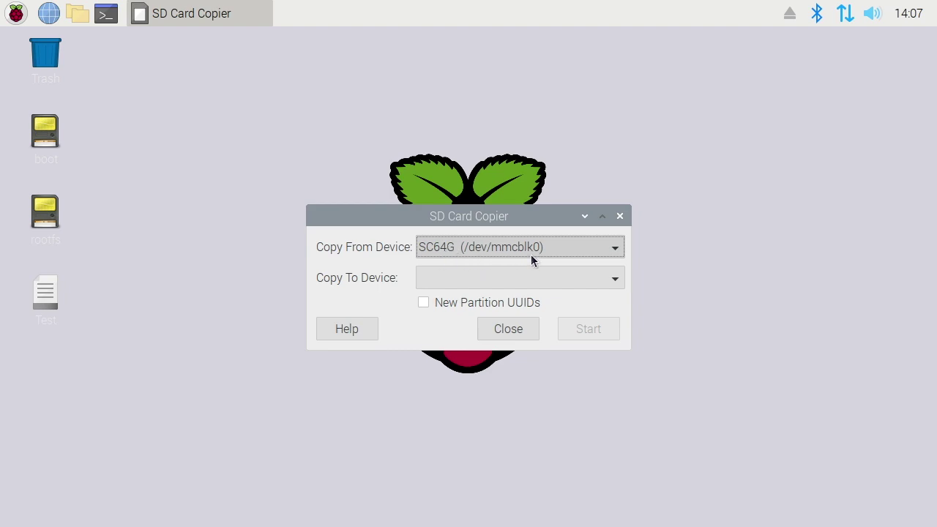
{"action": "left_click", "coordinate": [466, 277]}
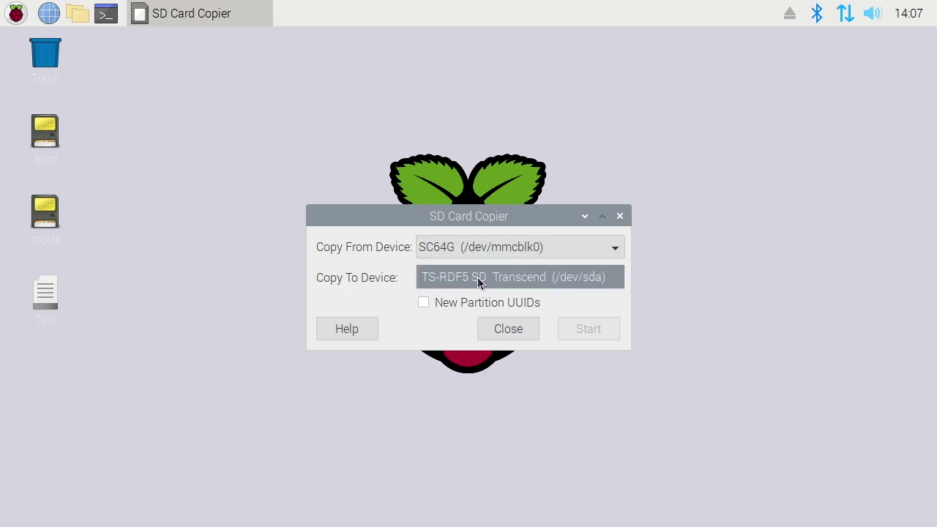
{"action": "left_click", "coordinate": [477, 280]}
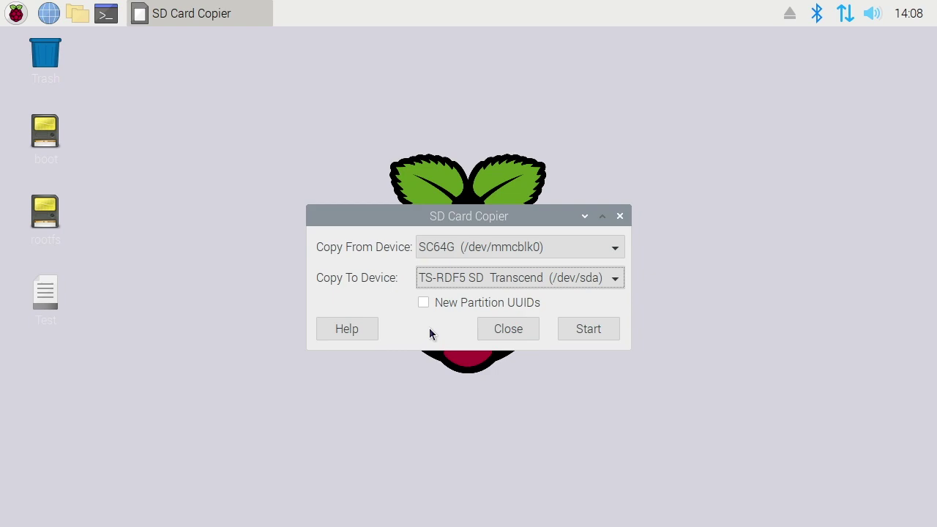
- Copy SC64G onto the Transcend card, confirming the erase and acknowledging 'Copy complete'
{"action": "left_click", "coordinate": [595, 329]}
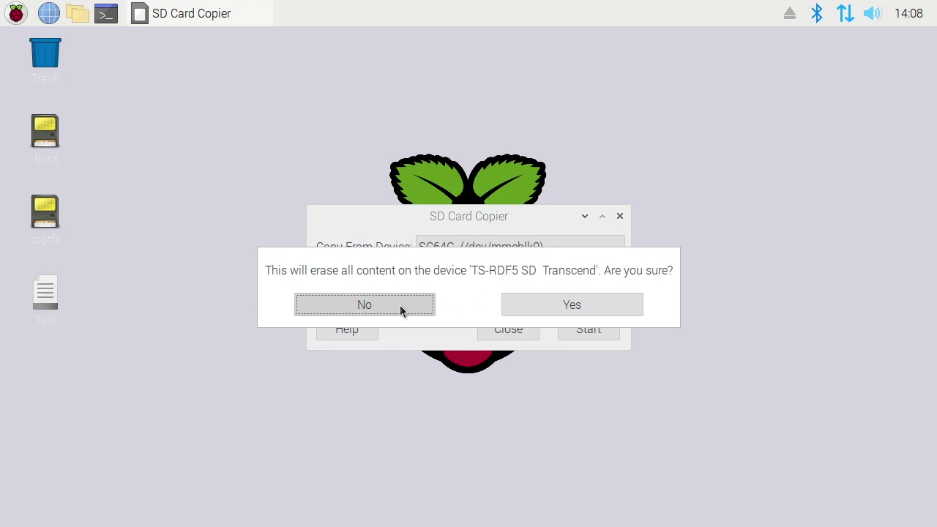
{"action": "left_click", "coordinate": [582, 313]}
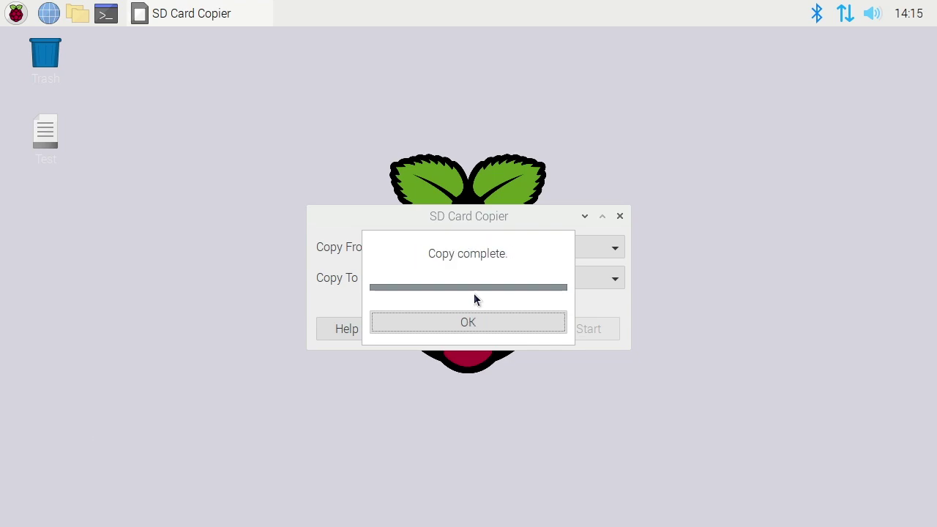
{"action": "left_click", "coordinate": [505, 328]}
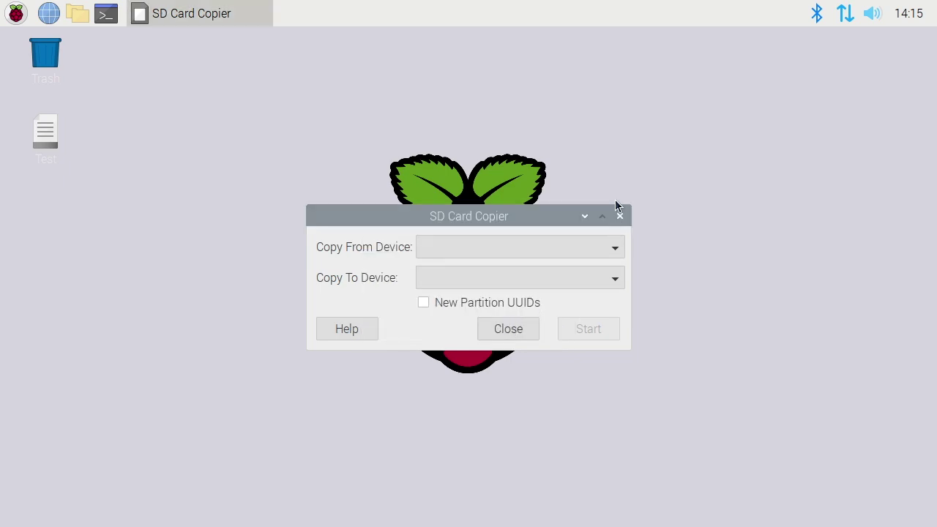
- Close SD Card Copier and run 'df -h' in a new Terminal window
{"action": "left_click", "coordinate": [622, 217]}
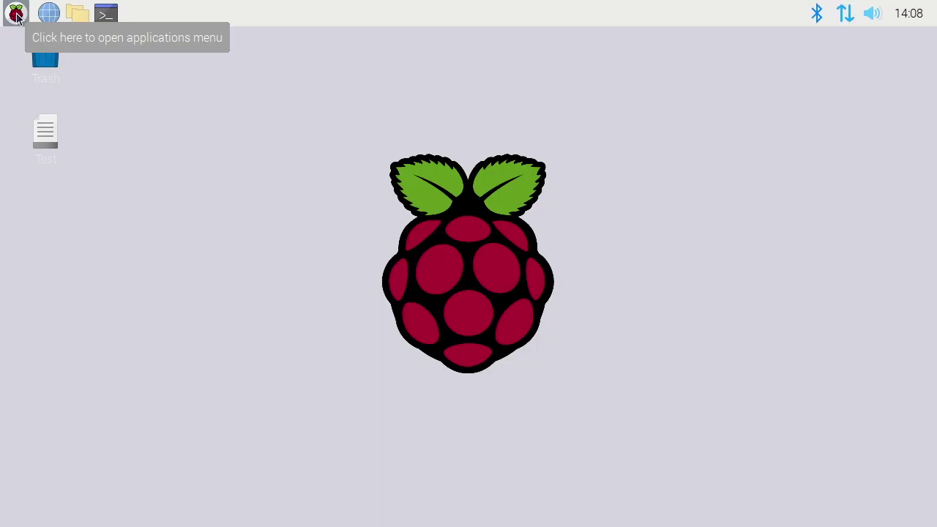
{"action": "left_click", "coordinate": [104, 15]}
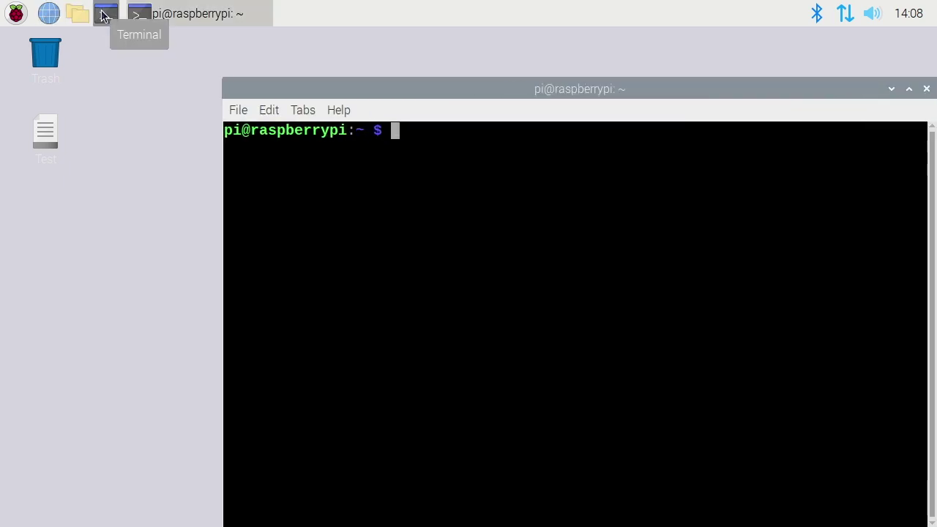
{"action": "type", "text": "df -"}
{"action": "type", "text": "h"}
{"action": "key", "text": "Return"}
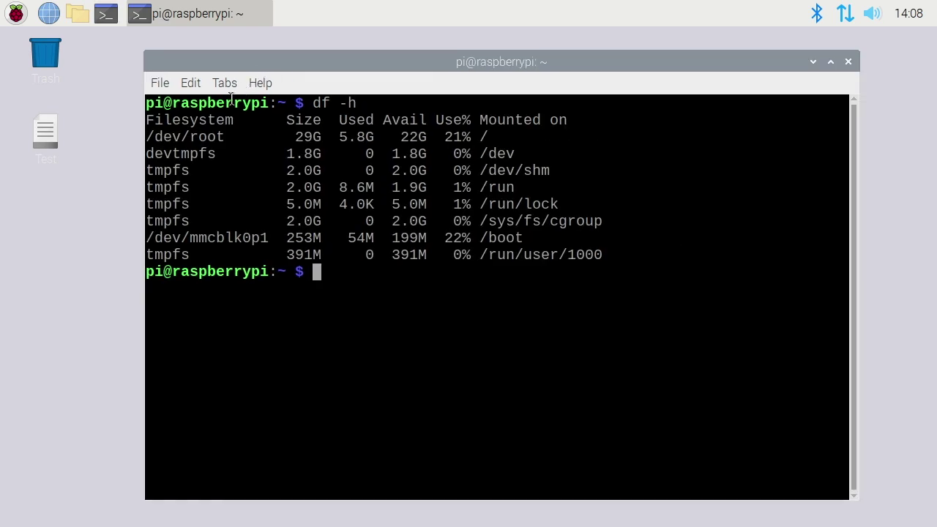